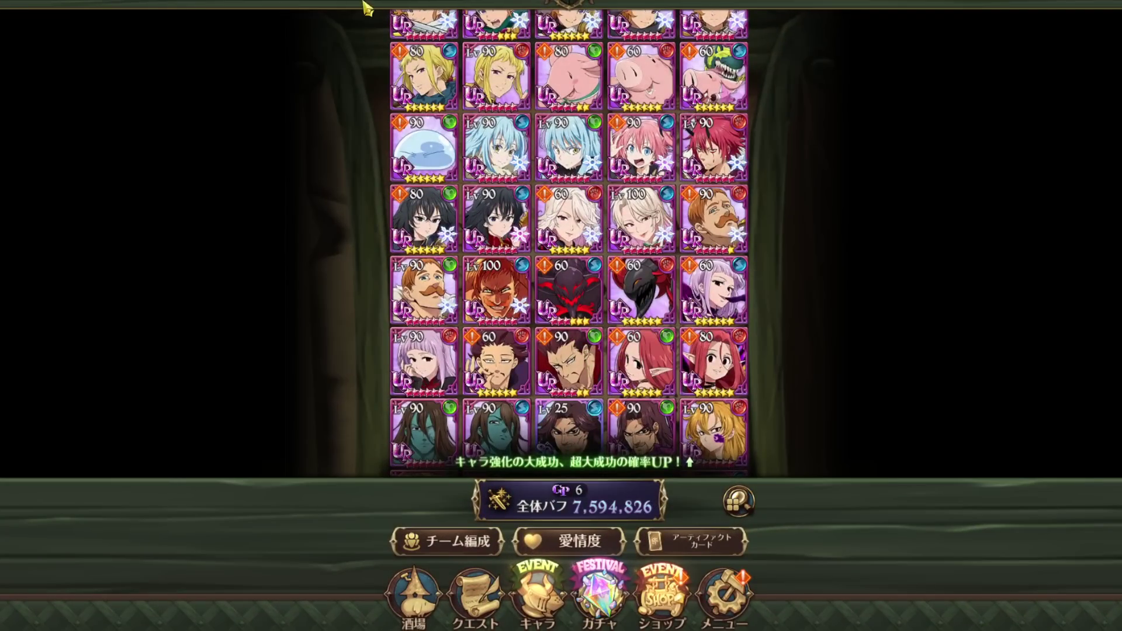
Step: Open the character list's search options and switch the filter type to 特徴フィルター, keeping the すべて category
click(738, 500)
click(436, 58)
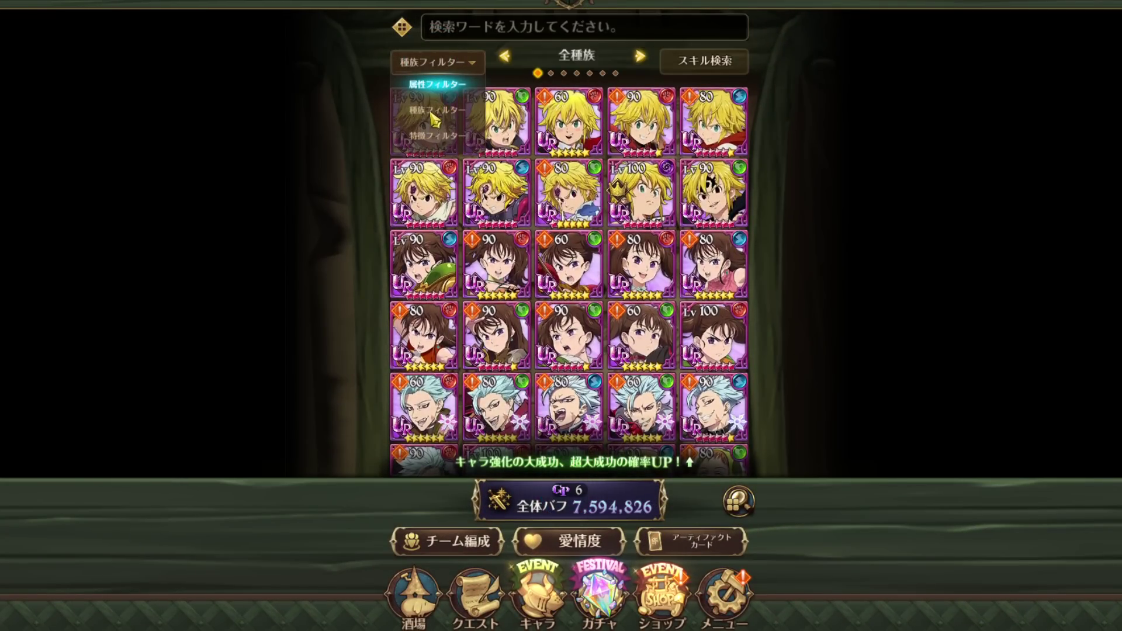
click(438, 136)
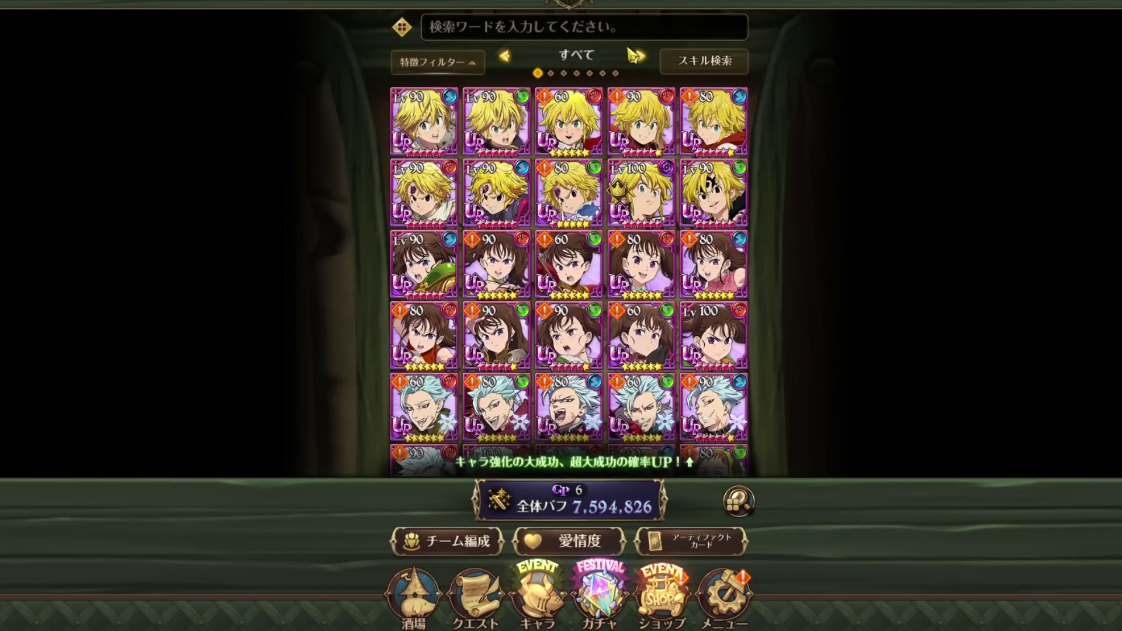
click(640, 56)
click(504, 55)
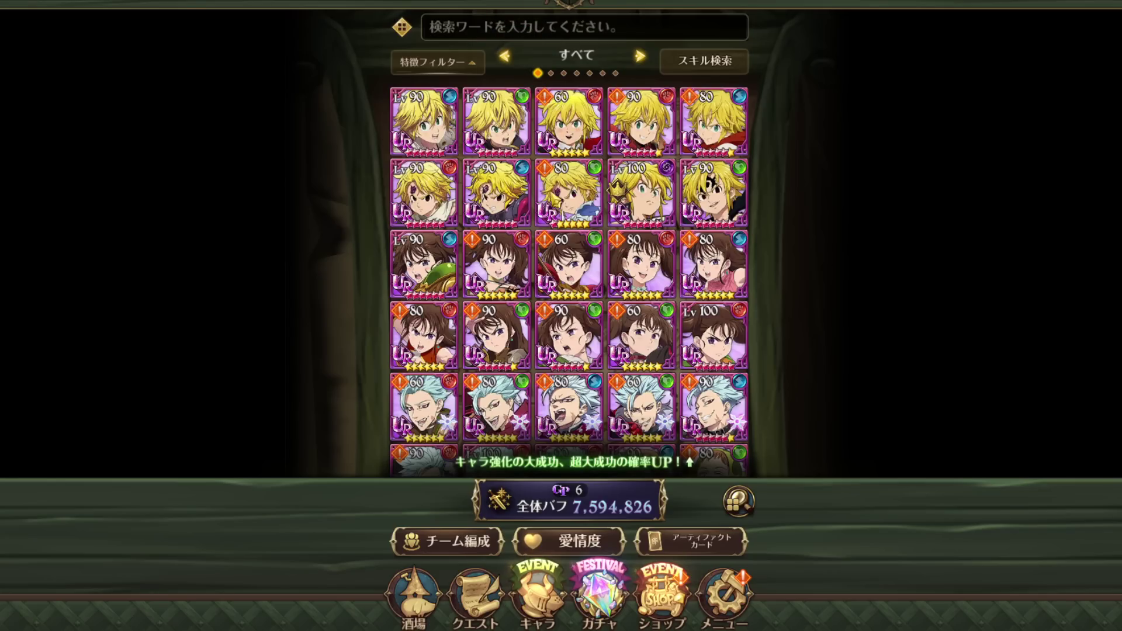
Step: Browse the full character list and filter it by the 〈七つの大罪〉 trait
scroll(624, 205, down, 3)
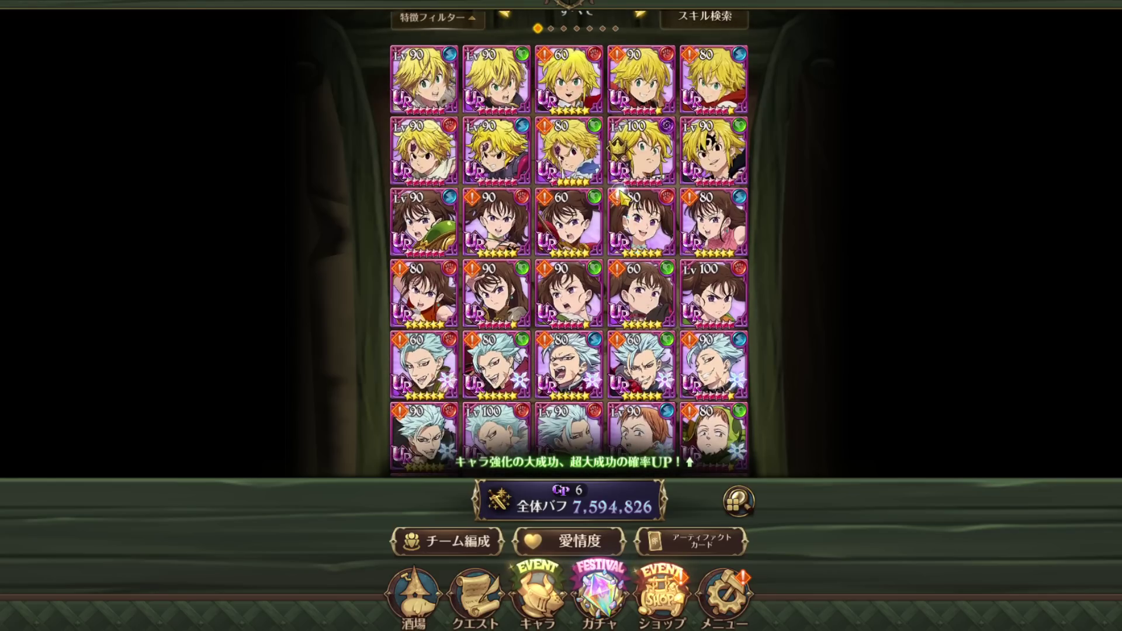
scroll(624, 205, down, 3)
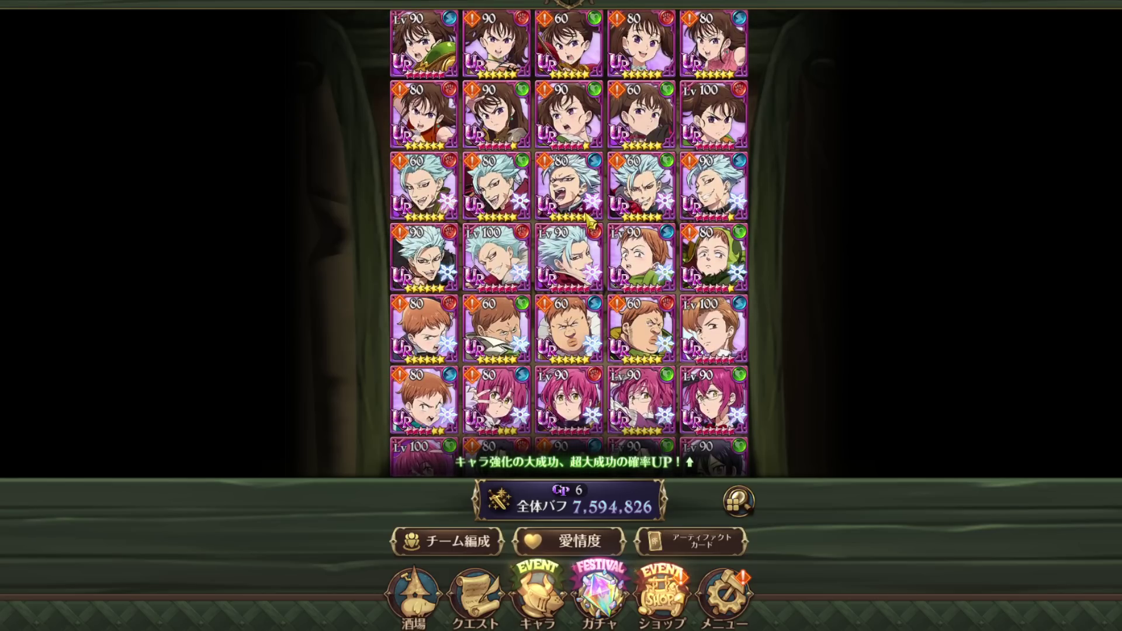
scroll(610, 220, down, 5)
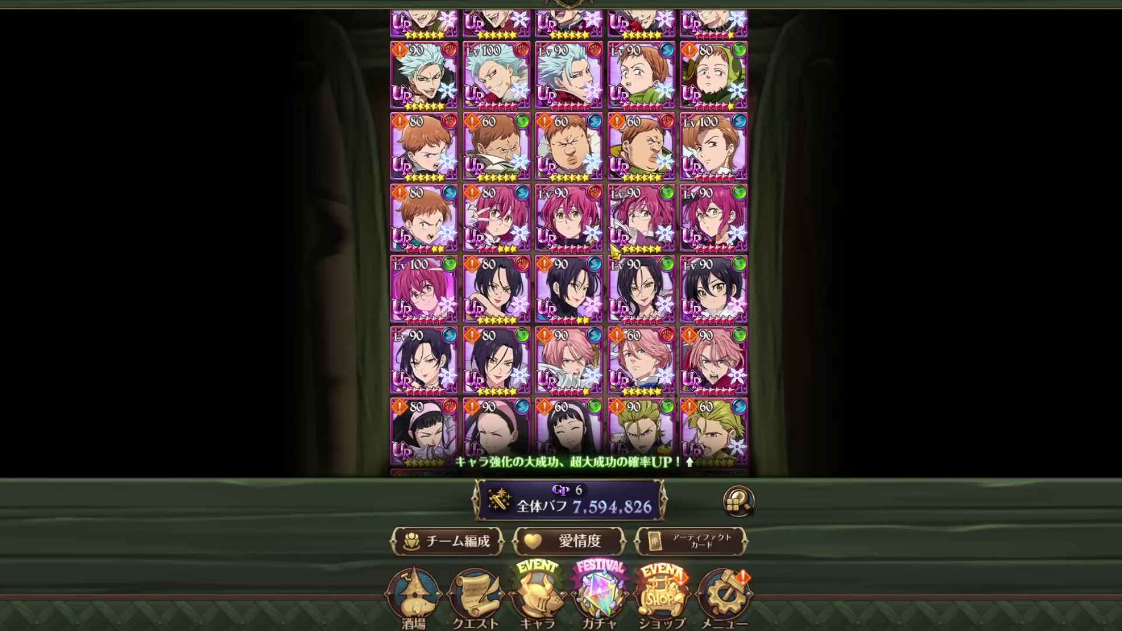
scroll(607, 167, down, 4)
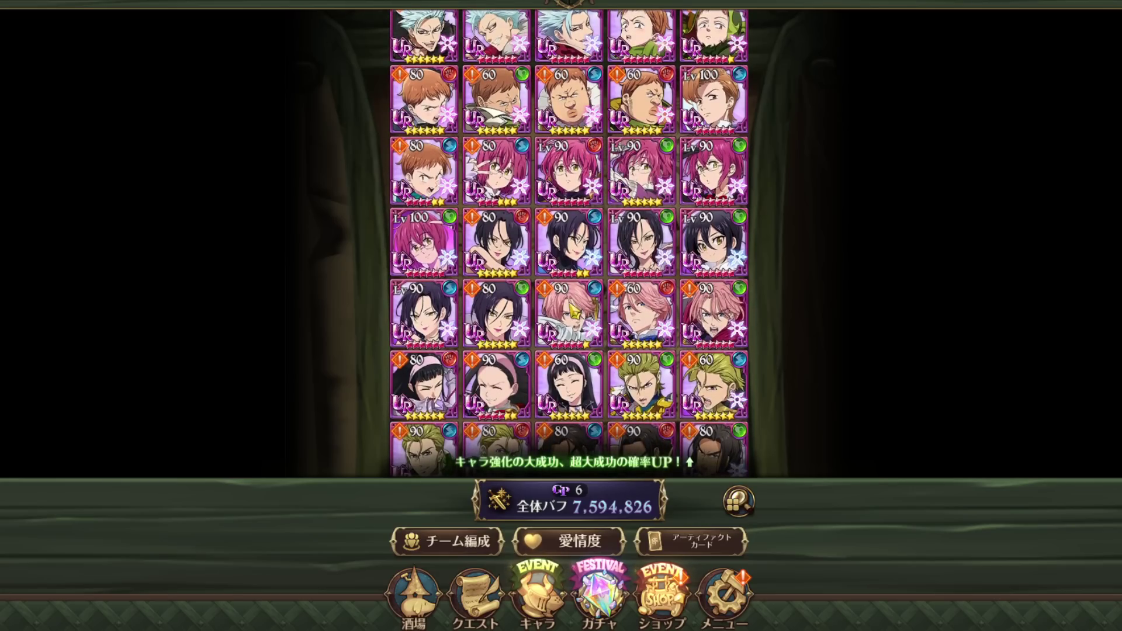
scroll(608, 234, up, 10)
click(641, 57)
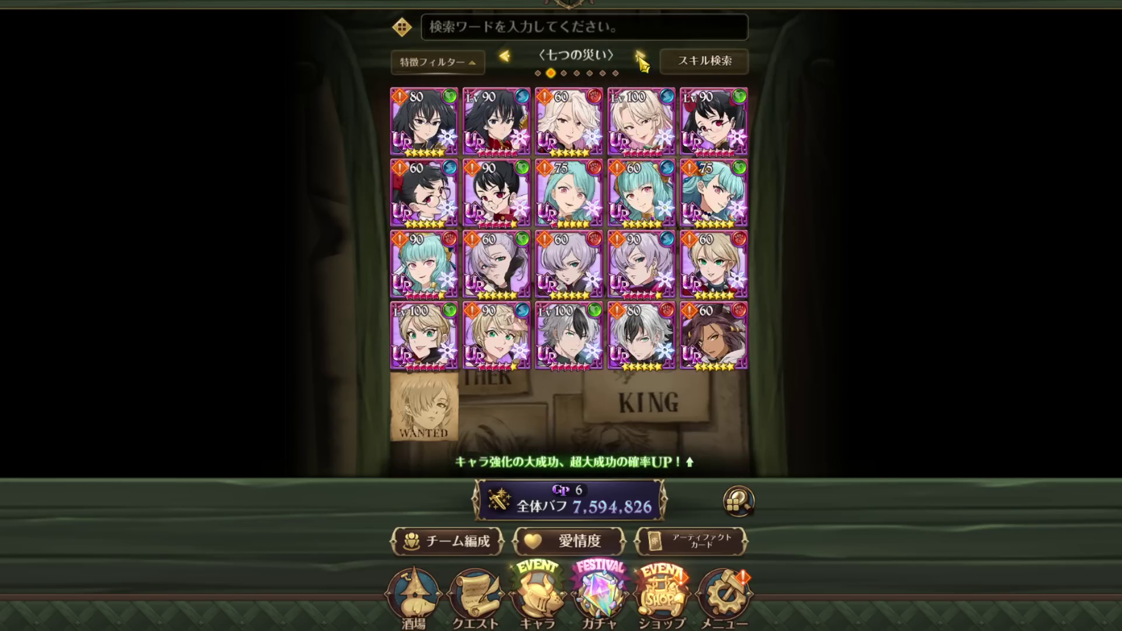
click(641, 57)
click(641, 56)
click(641, 57)
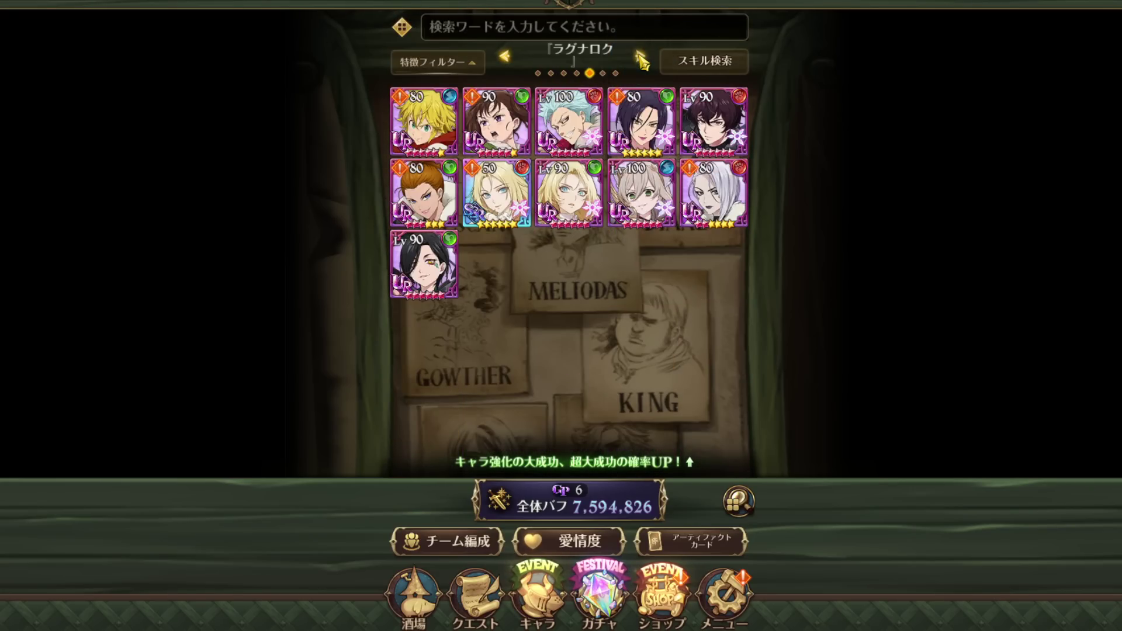
click(641, 57)
click(641, 57)
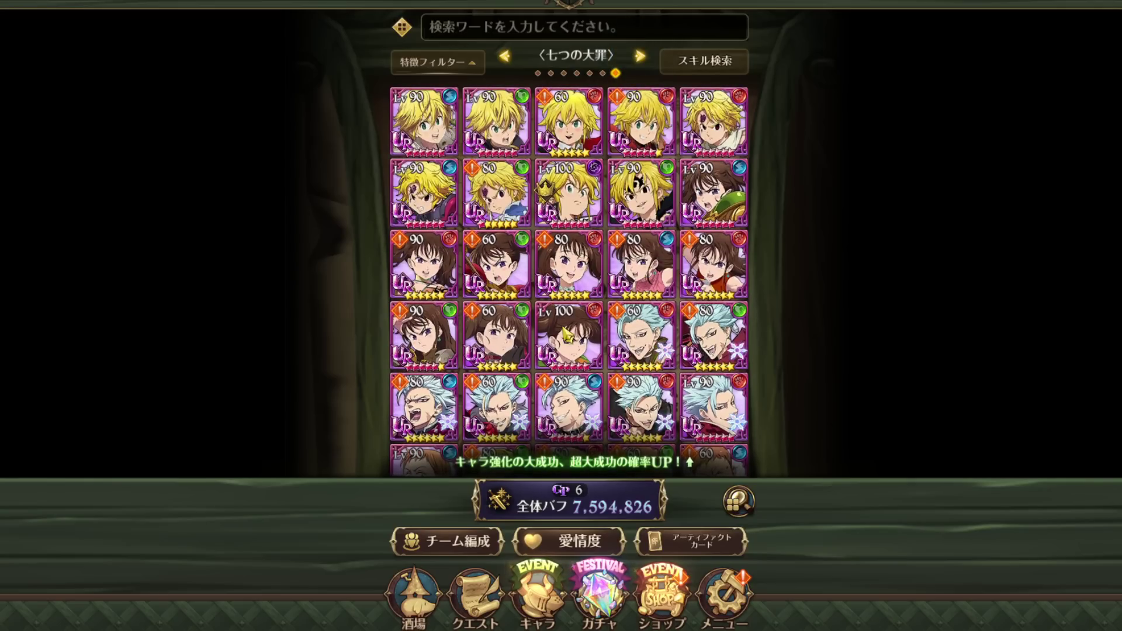
Step: Examine the characters listed under 〈七つの大罪〉 and switch the filter type to 属性フィルター
scroll(563, 334, down, 1)
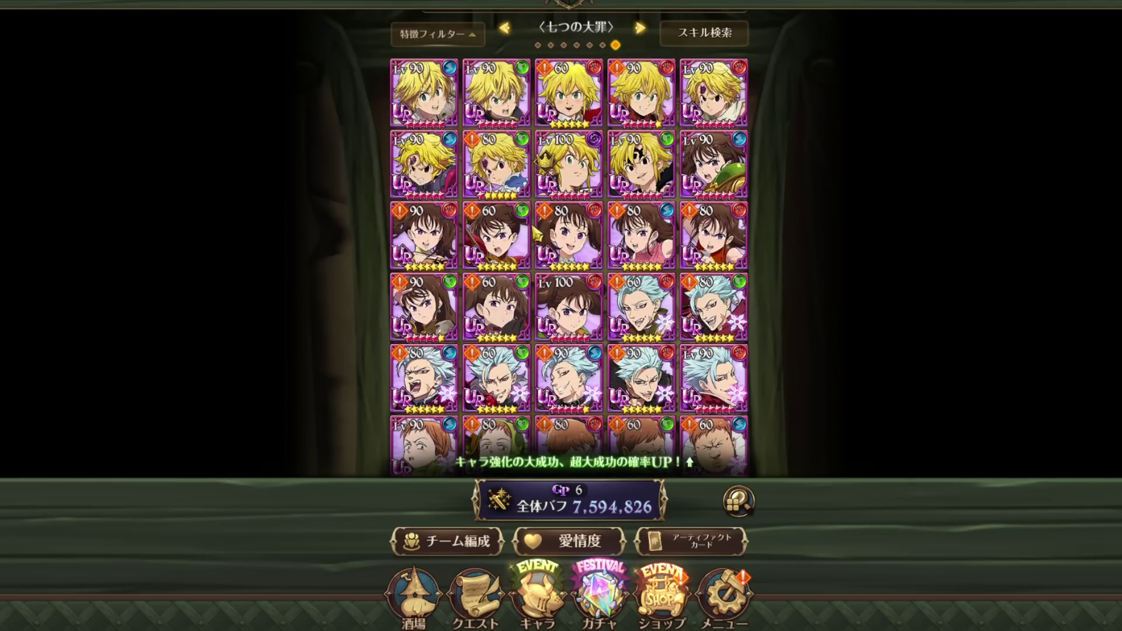
scroll(639, 227, down, 5)
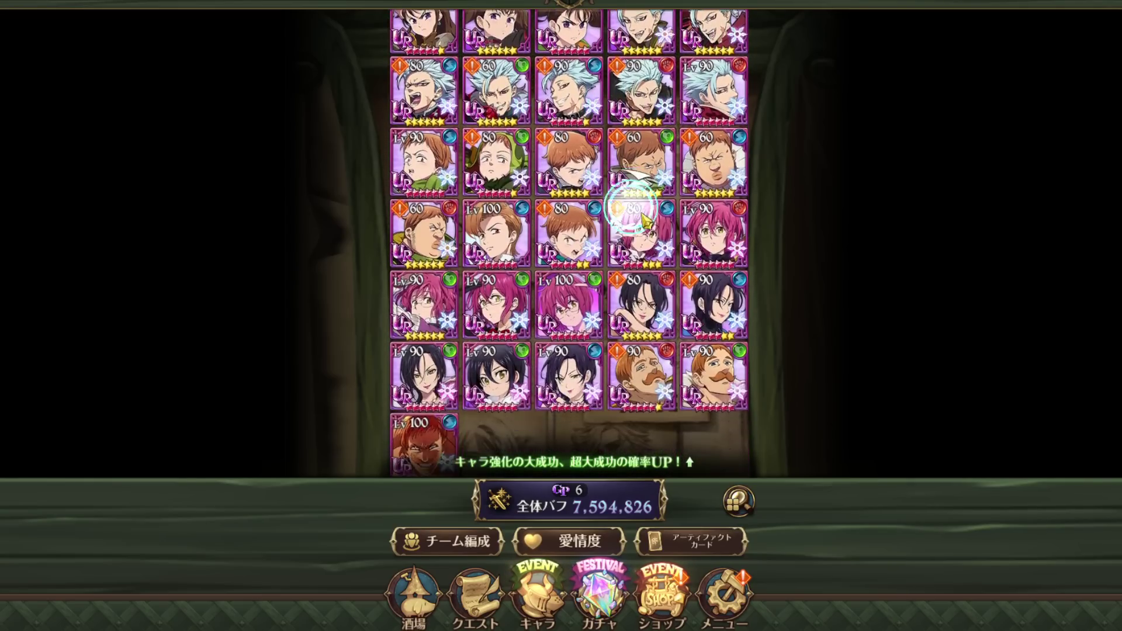
scroll(646, 221, down, 2)
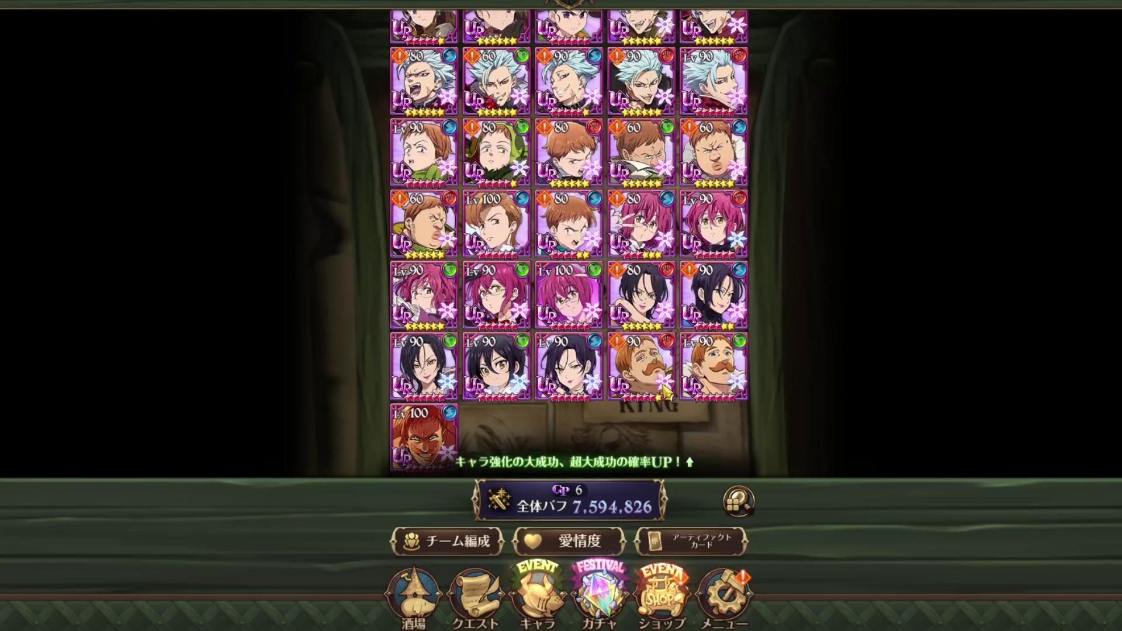
scroll(526, 141, up, 10)
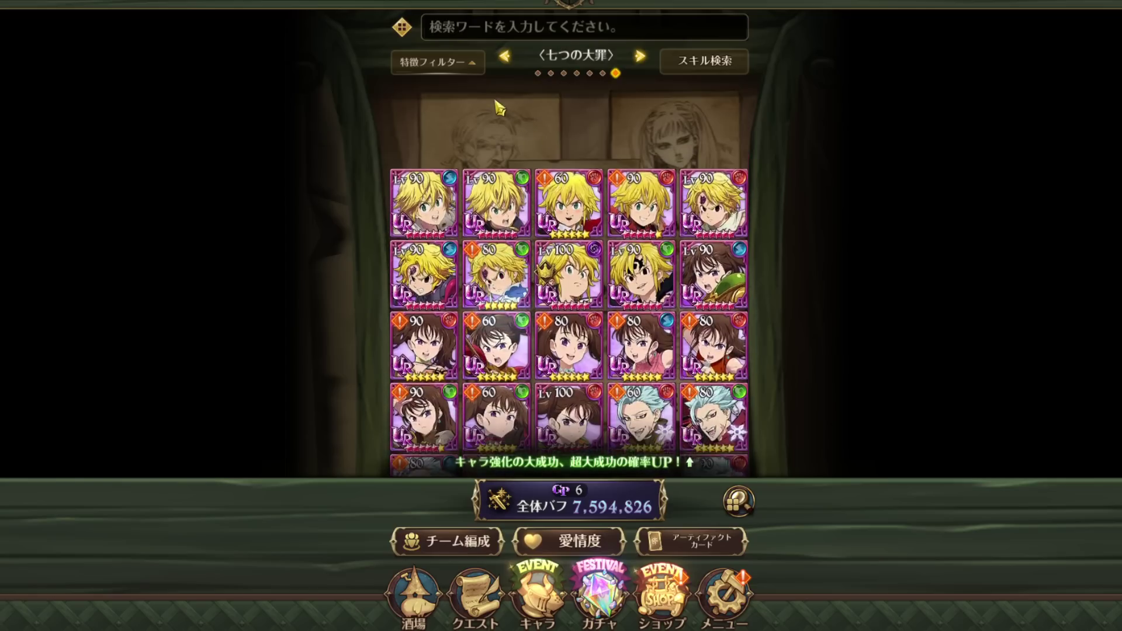
click(437, 61)
click(440, 90)
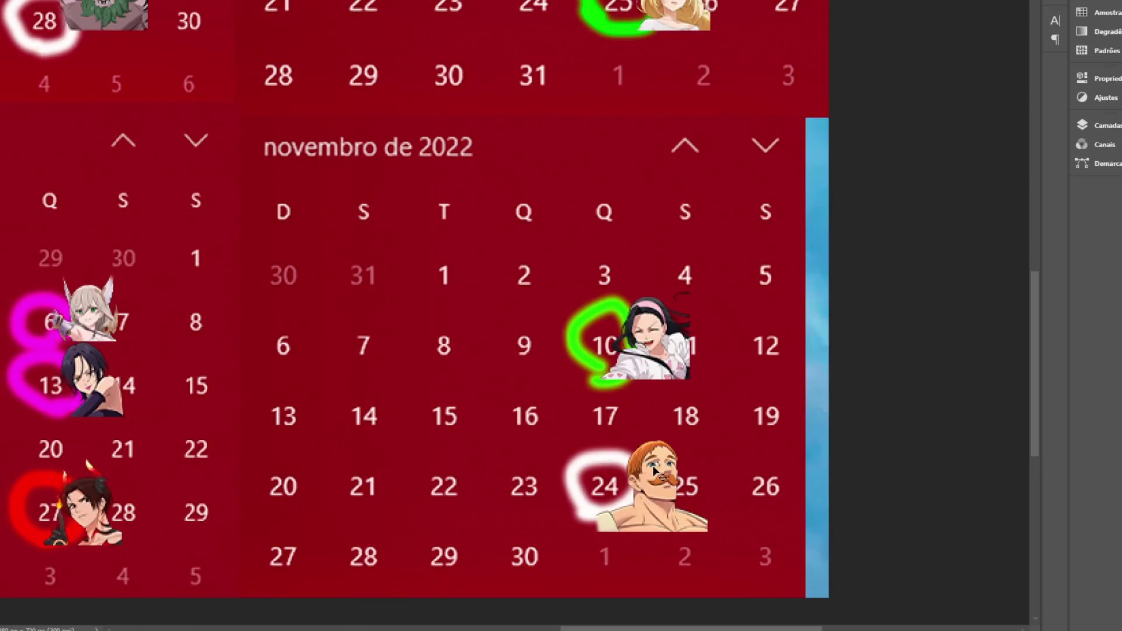
Step: In Photoshop, nudge the character image at 24 November and position the white-haired character image over 29 December
drag(663, 471, 677, 487)
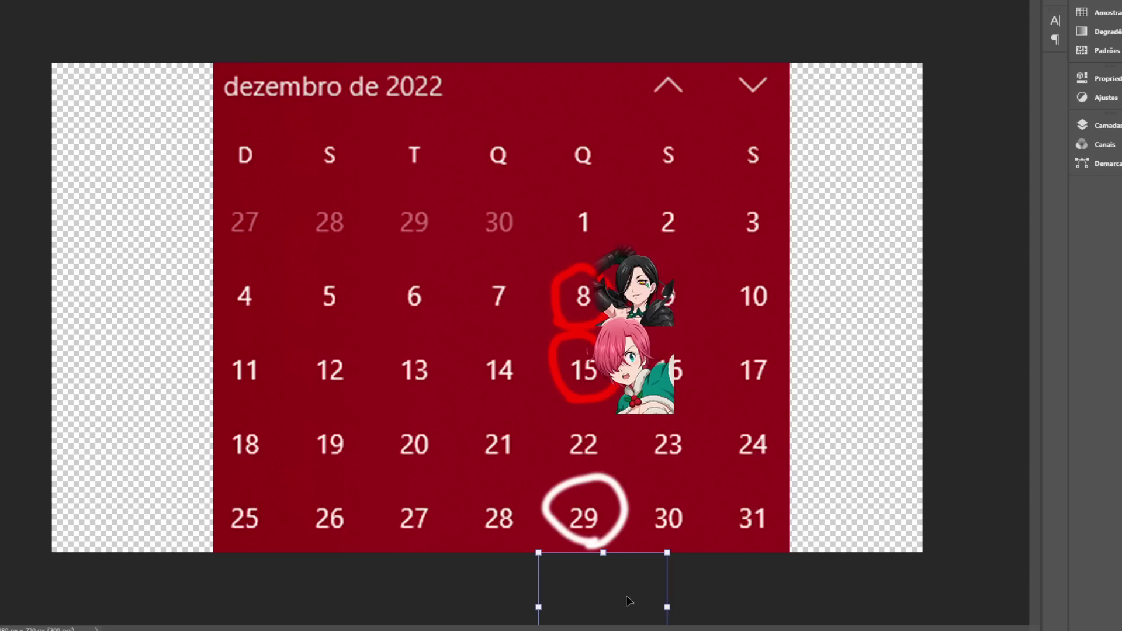
drag(618, 575, 604, 497)
key(Return)
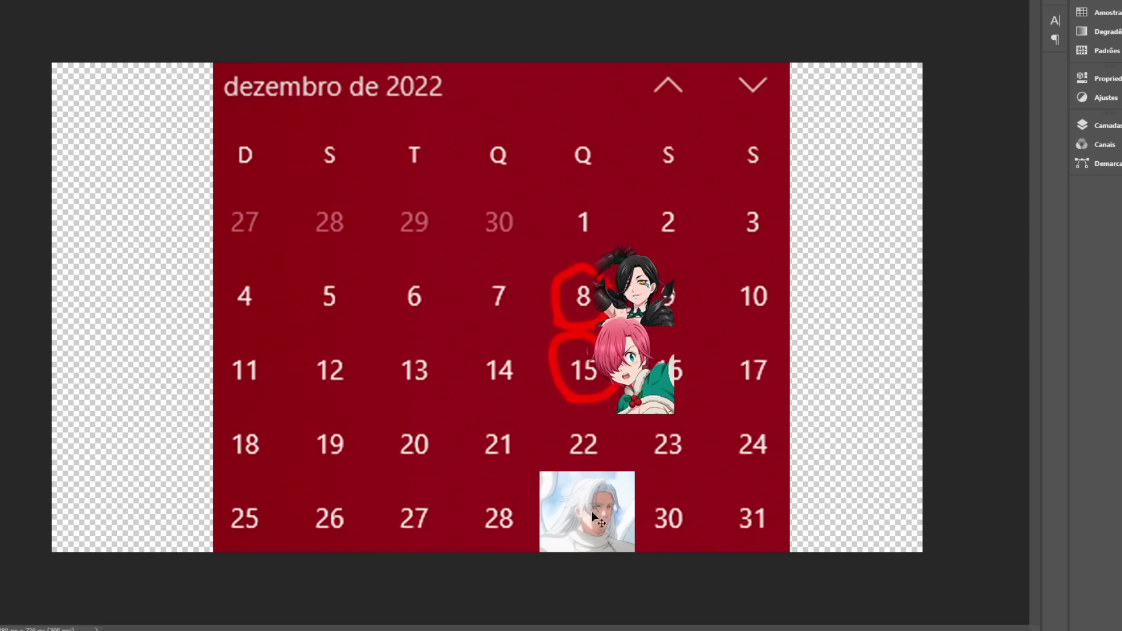
mouse_move(591, 511)
mouse_down()
mouse_move(654, 520)
mouse_move(594, 520)
mouse_up()
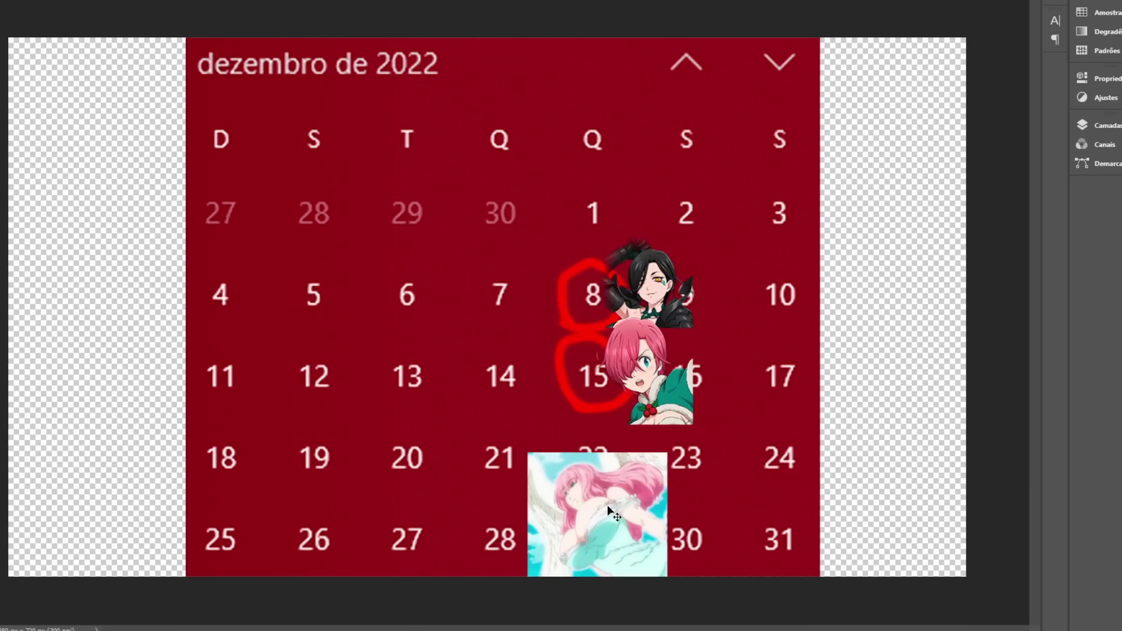
Step: Nudge the pink-haired character image at 29 December, and show layer Camada 4 and shift its two-character image slightly
drag(633, 503, 640, 503)
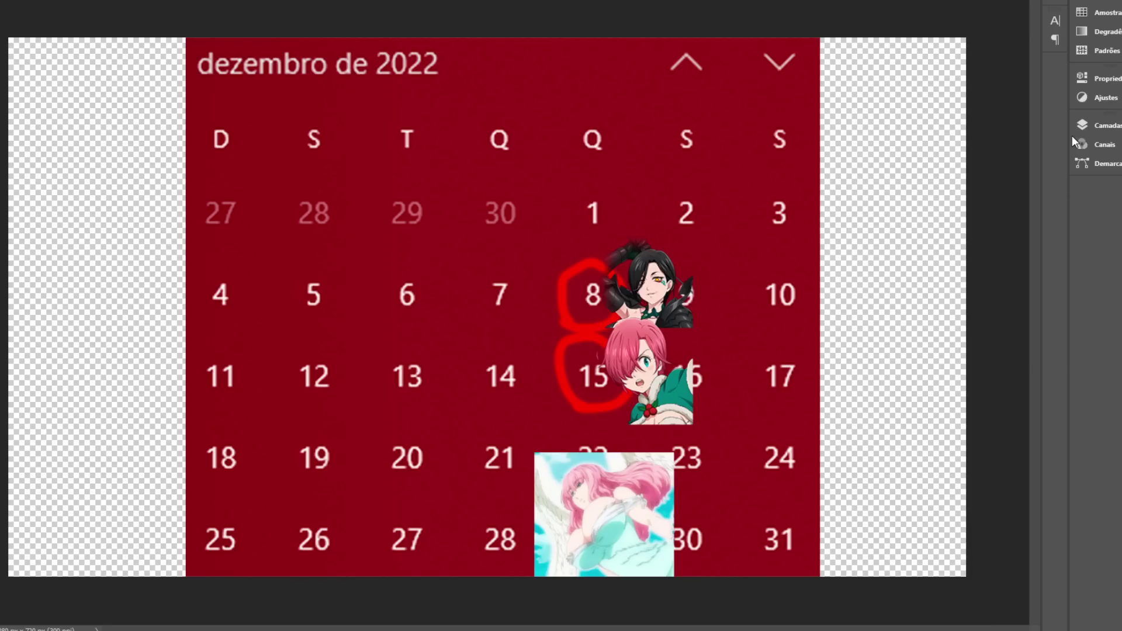
click(1095, 125)
click(874, 200)
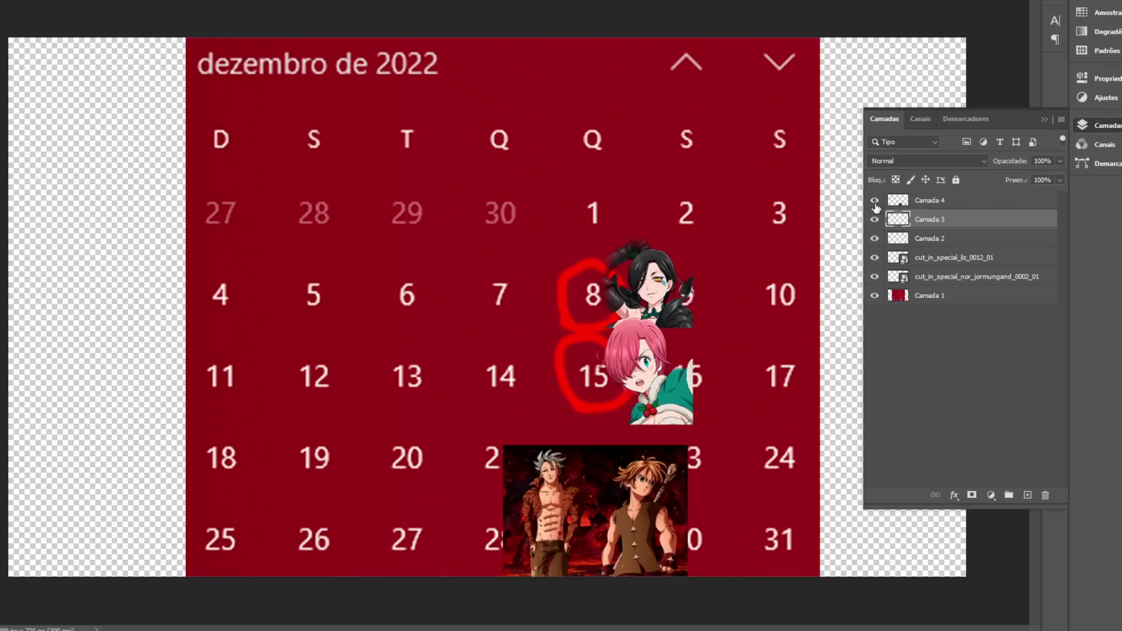
drag(620, 500, 623, 502)
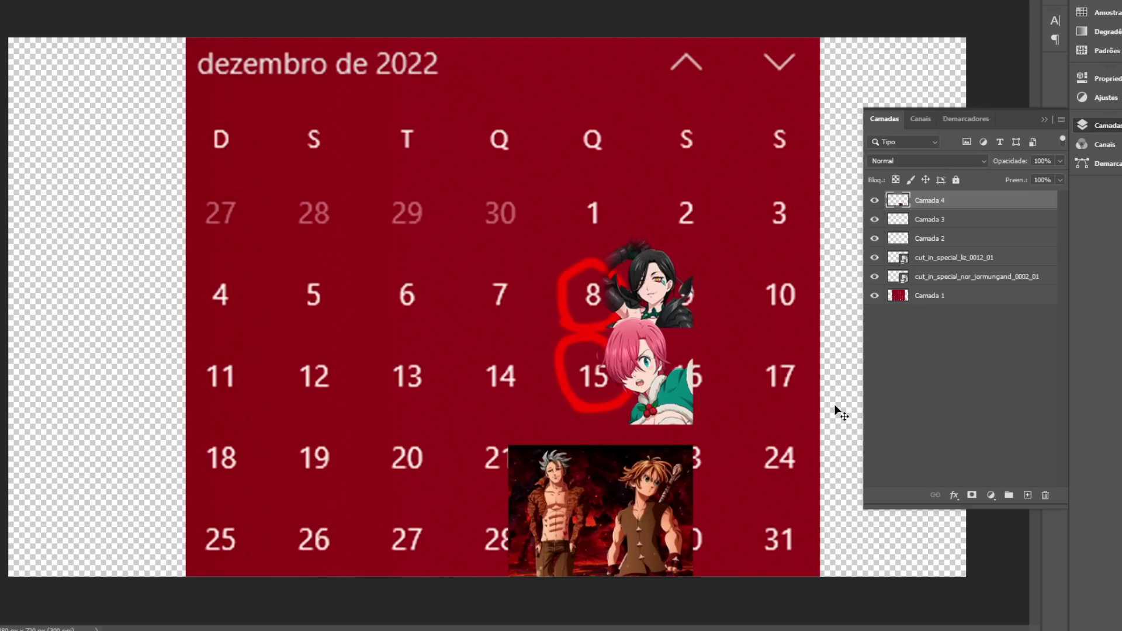
Step: Hide layers Camada 4 and Camada 3 and adjust the white-haired character image over 29 December
click(875, 200)
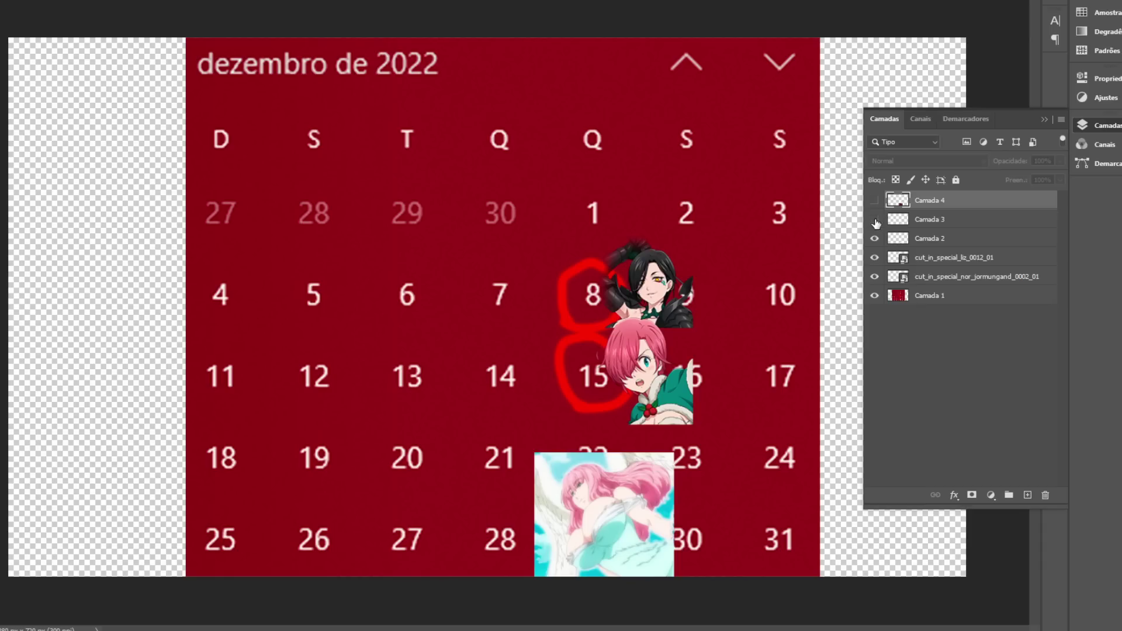
click(875, 219)
mouse_move(615, 548)
mouse_down()
mouse_move(614, 505)
mouse_move(614, 547)
mouse_up()
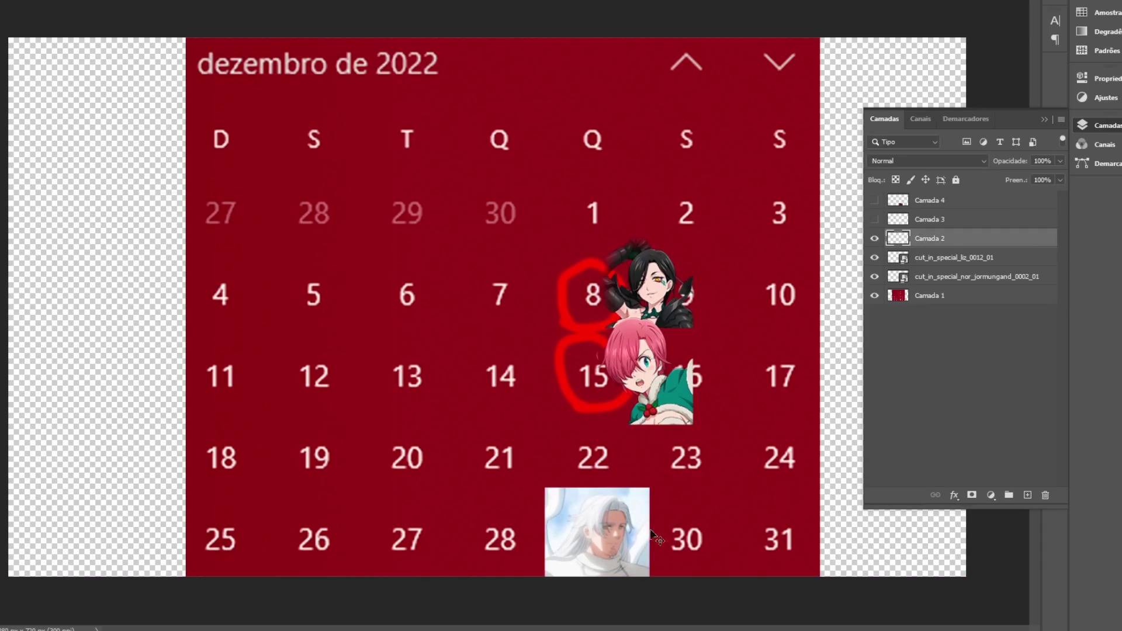
click(1043, 122)
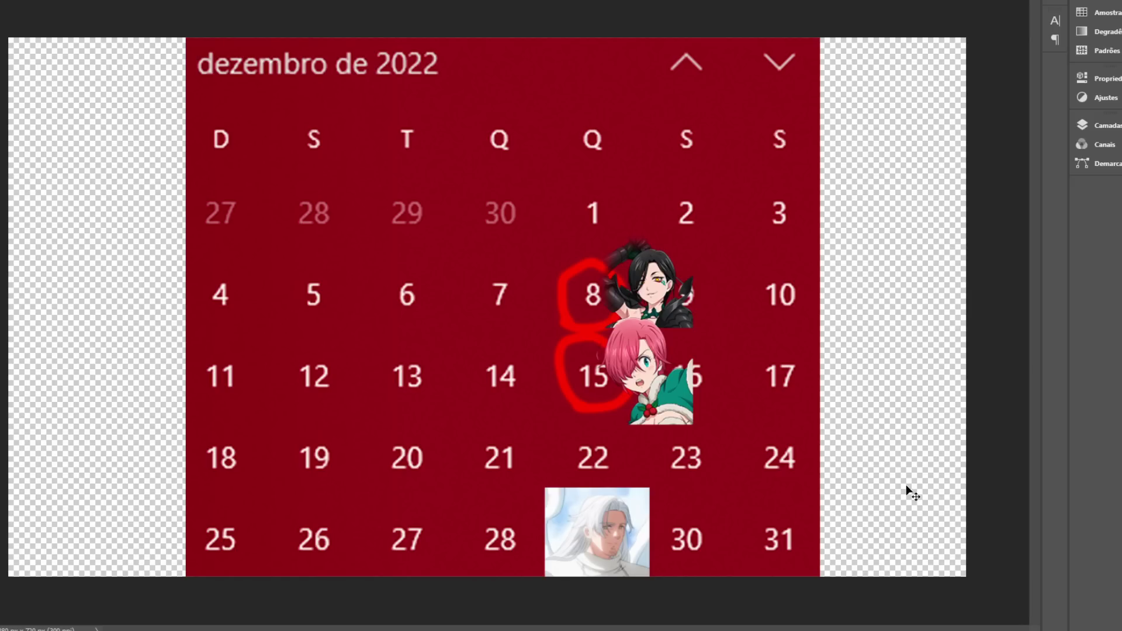
mouse_move(623, 531)
mouse_down()
mouse_move(611, 520)
mouse_move(623, 532)
mouse_up()
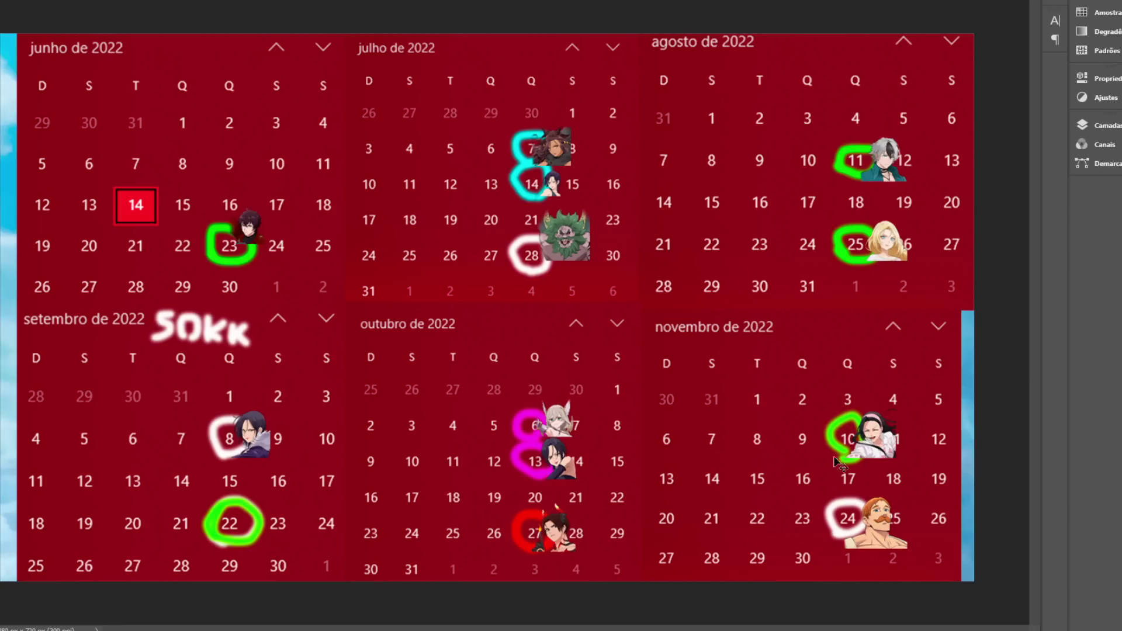
Step: Capture the black-and-white horned figure drawing from the screen and paste it into the December calendar, over the lower dates
click(918, 3)
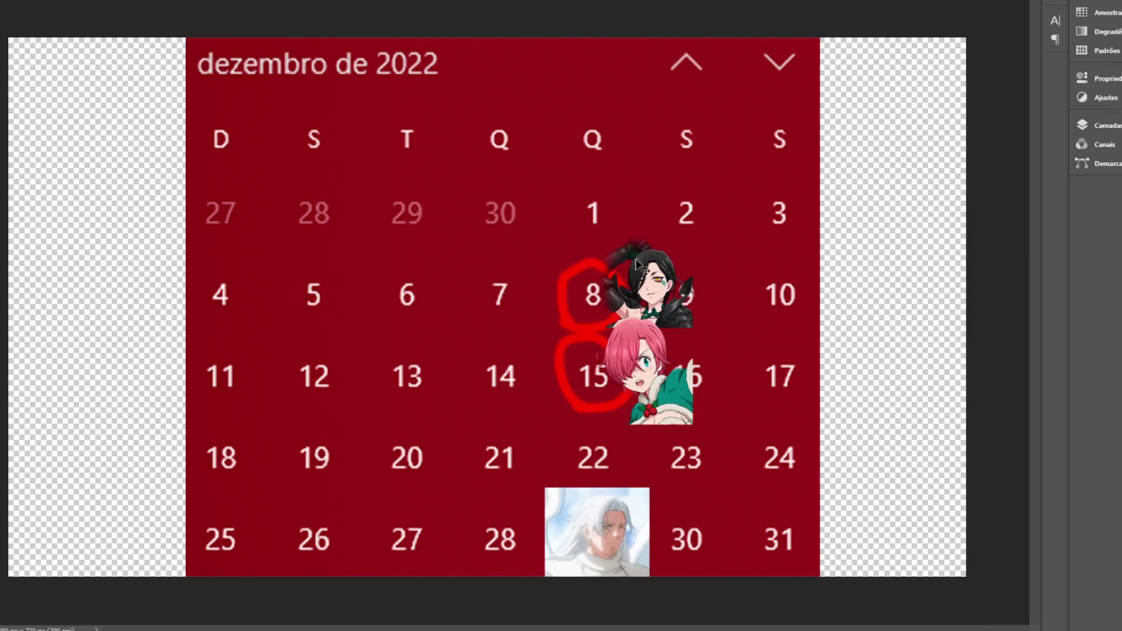
mouse_move(602, 530)
mouse_down()
mouse_move(728, 518)
mouse_move(736, 494)
mouse_move(647, 493)
mouse_move(607, 535)
mouse_up()
key(super+shift+s)
key(ctrl+v)
drag(476, 289, 587, 441)
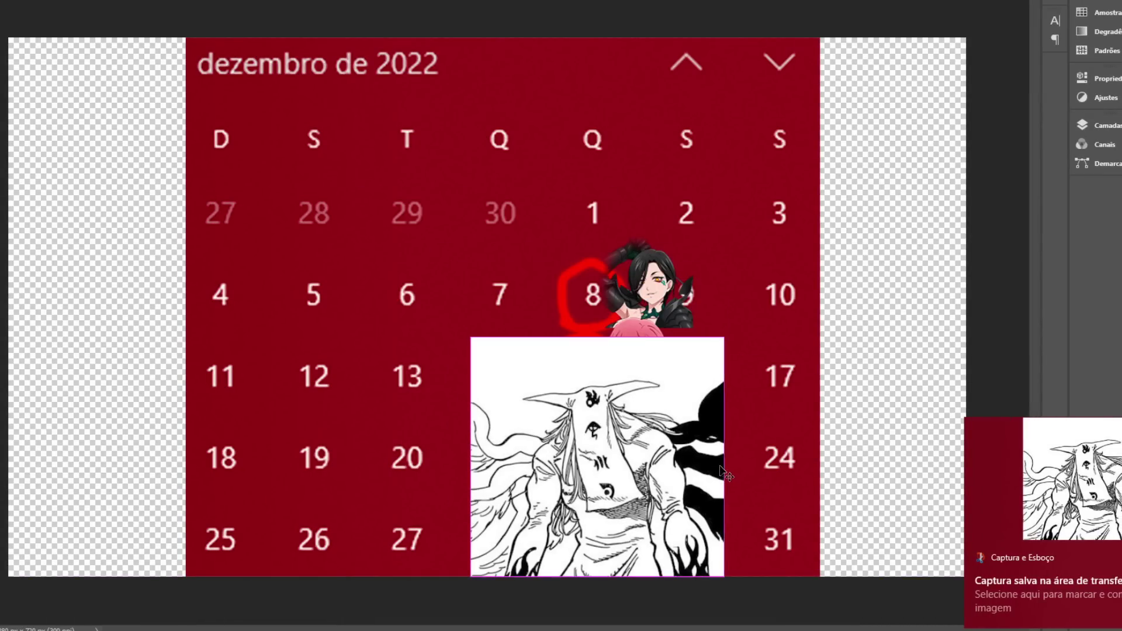
Step: Scale the pasted horned figure drawing down to roughly half size and move it beside the white-haired character image
key(ctrl+t)
drag(723, 461, 614, 461)
drag(543, 455, 597, 532)
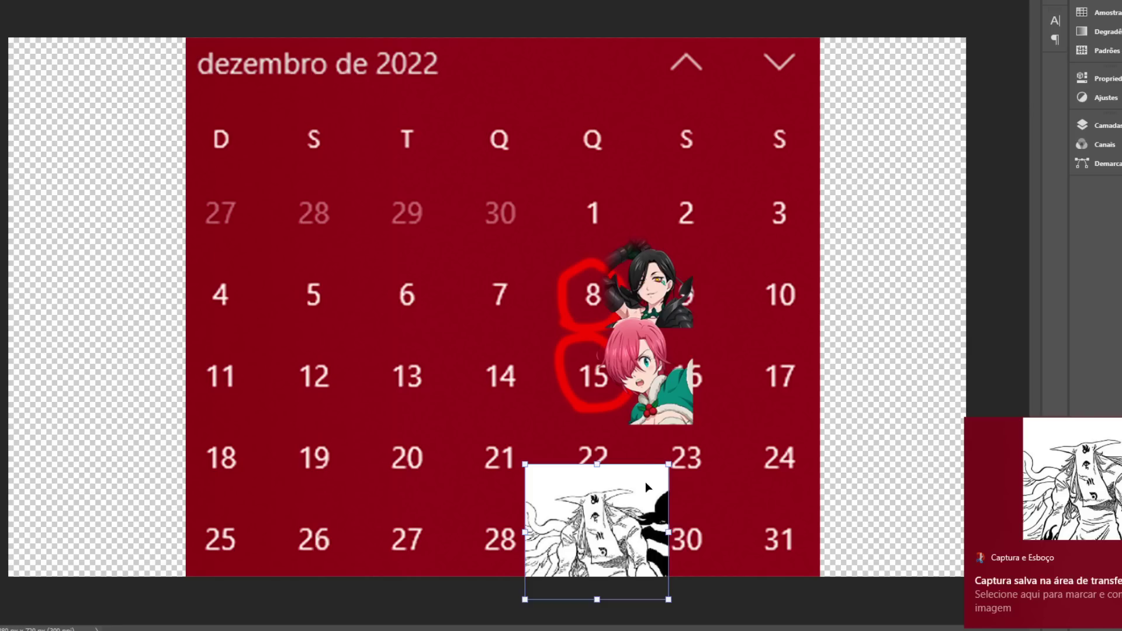
drag(646, 486, 510, 441)
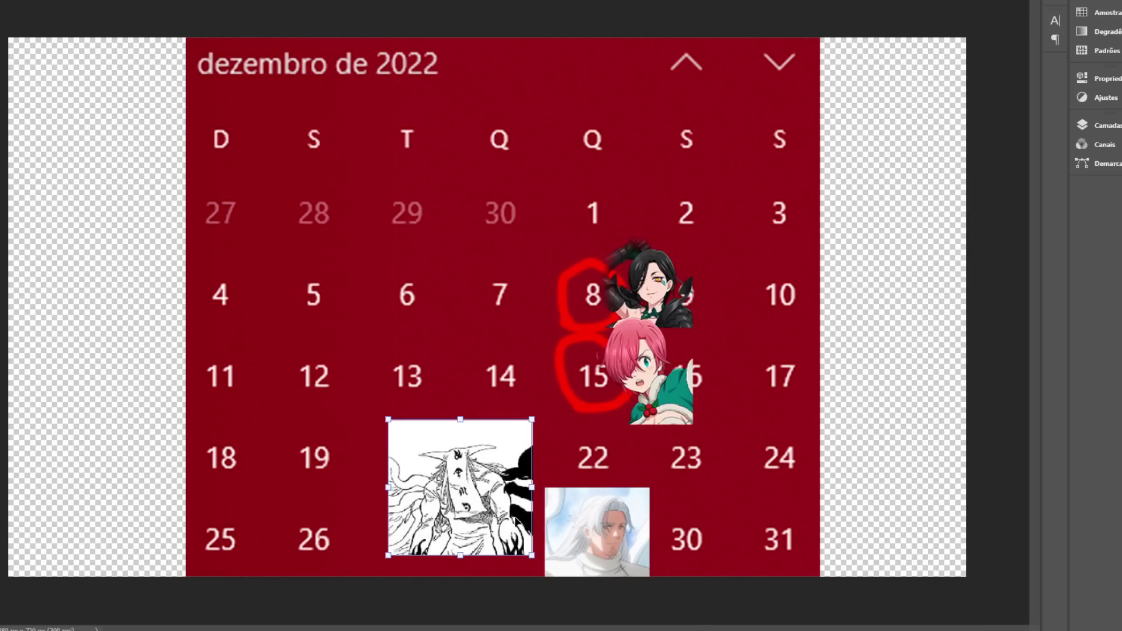
Step: Shrink the horned figure drawing further, place it over 29 December and apply the transform
drag(497, 513, 596, 549)
drag(505, 587, 533, 568)
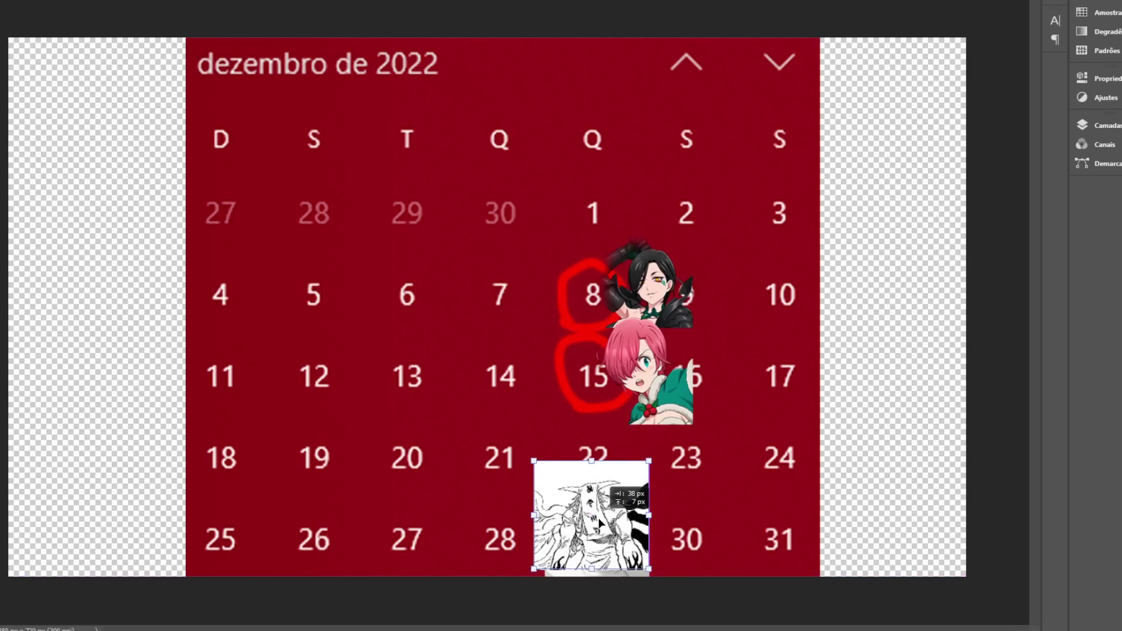
drag(606, 542, 602, 522)
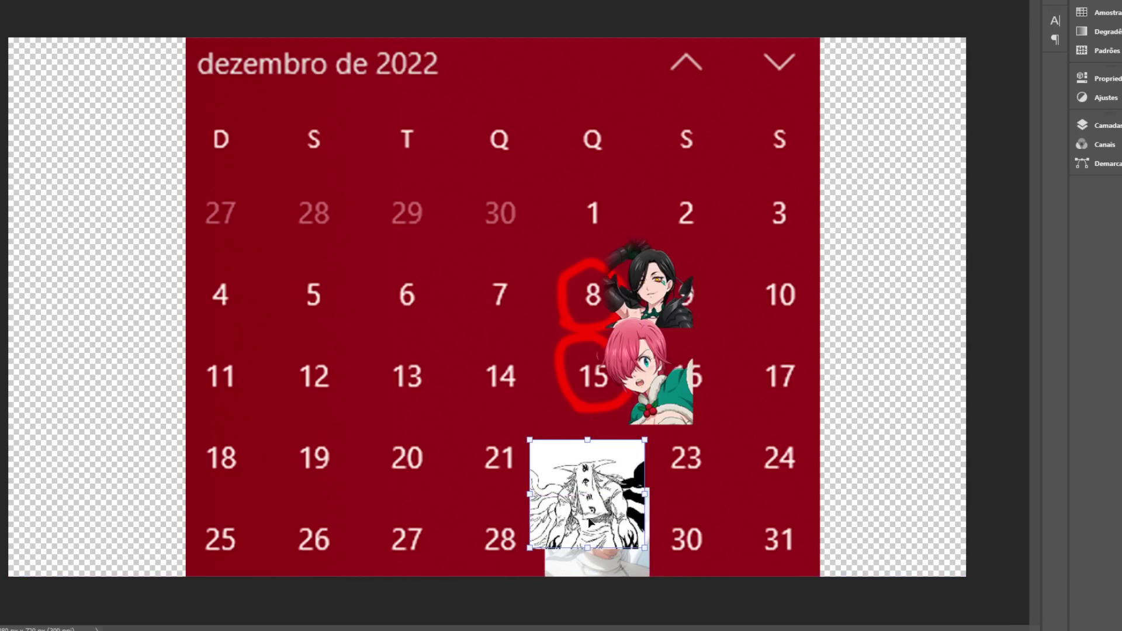
drag(592, 518, 499, 541)
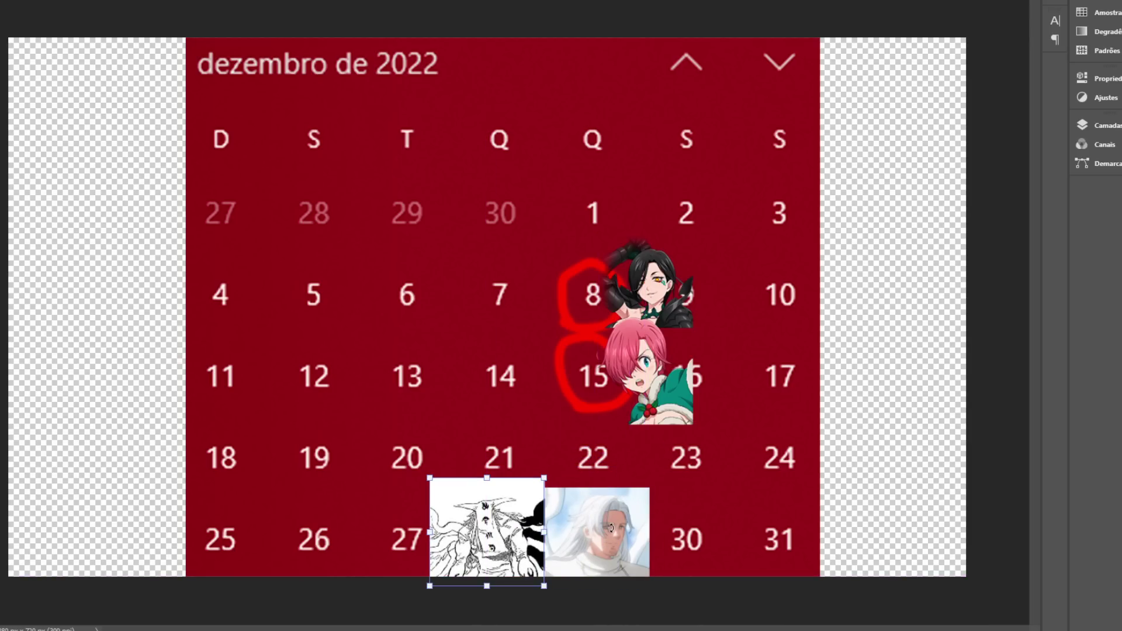
drag(513, 533, 623, 532)
key(Return)
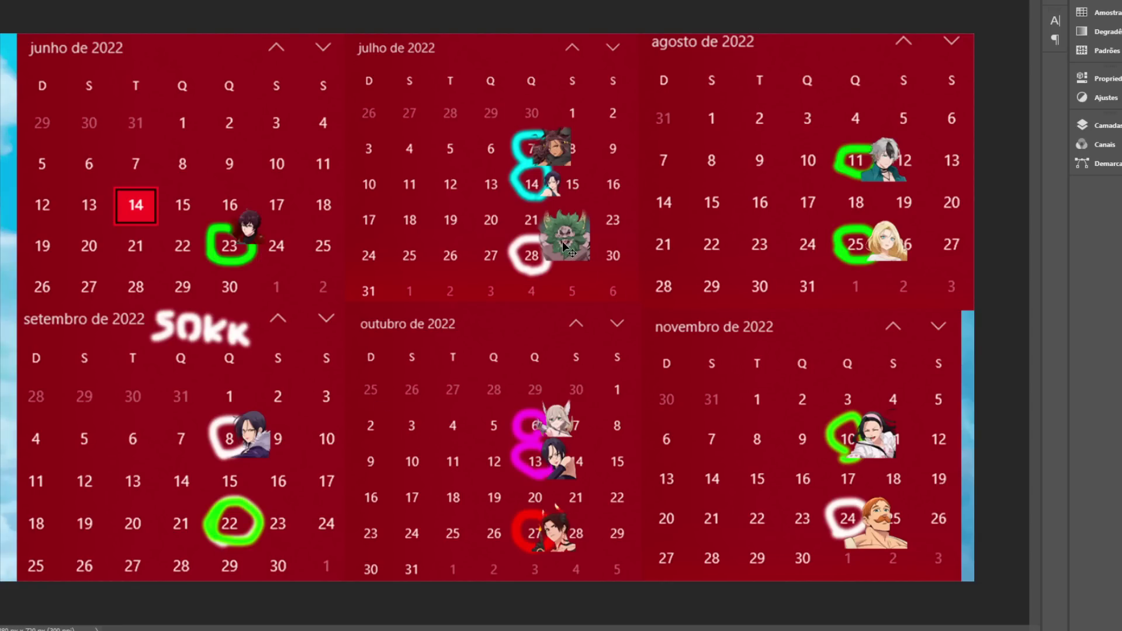
Step: Nudge the character images at 28 July, 8 September and 24 November, and the horned figure drawing over 29 December
drag(567, 253, 568, 252)
drag(253, 447, 258, 448)
drag(884, 530, 885, 531)
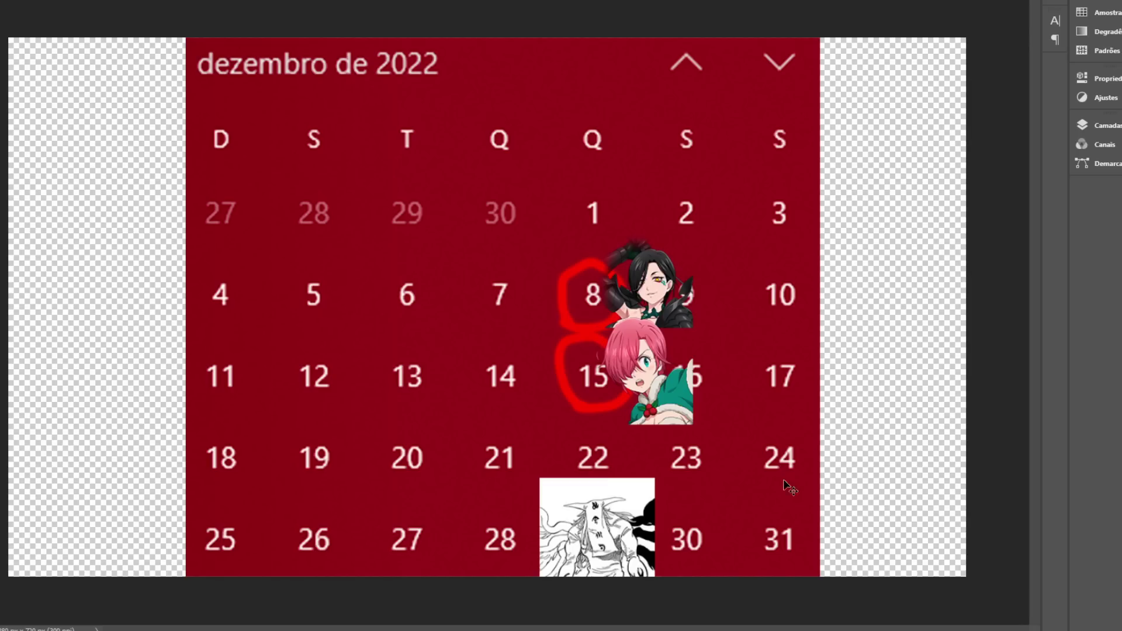
mouse_move(581, 536)
mouse_down()
mouse_move(589, 524)
mouse_move(744, 519)
mouse_move(588, 529)
mouse_move(585, 539)
mouse_up()
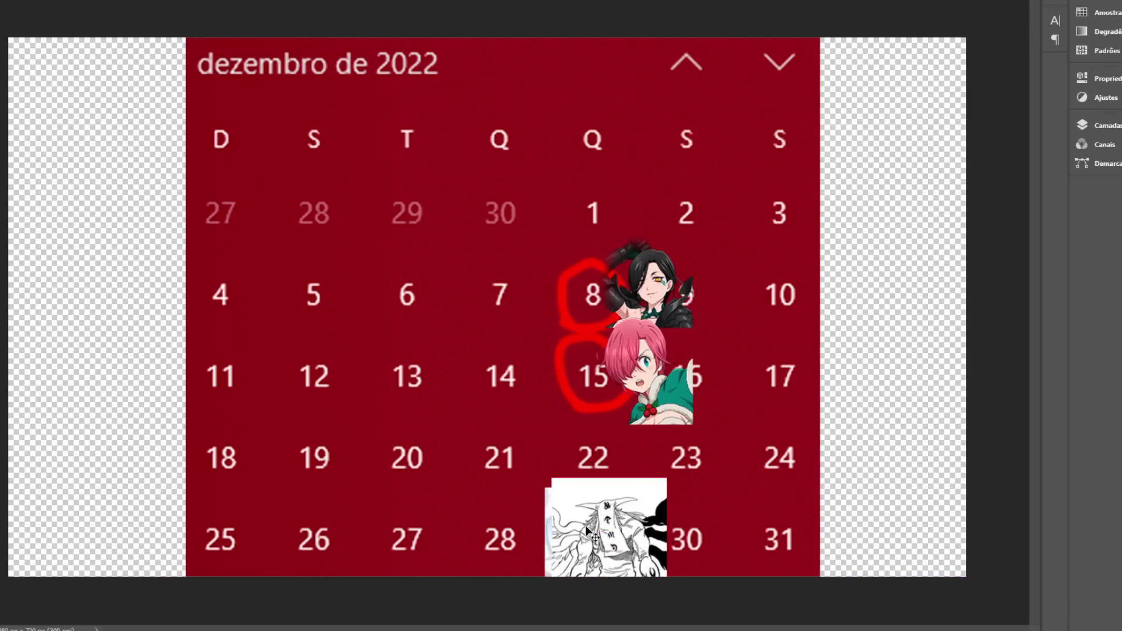